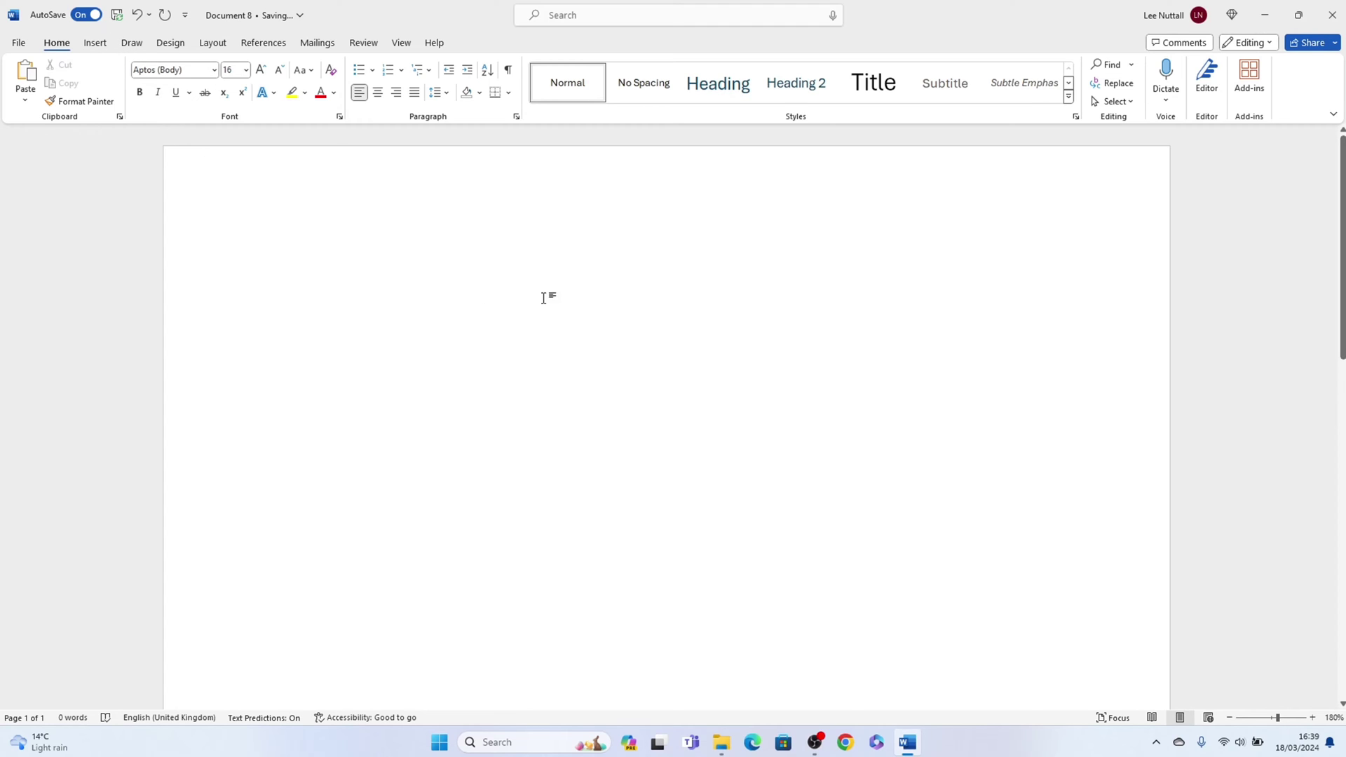
# - Insert a new blank equation placeholder into the page from the Insert ribbon
pyautogui.click(97, 42)
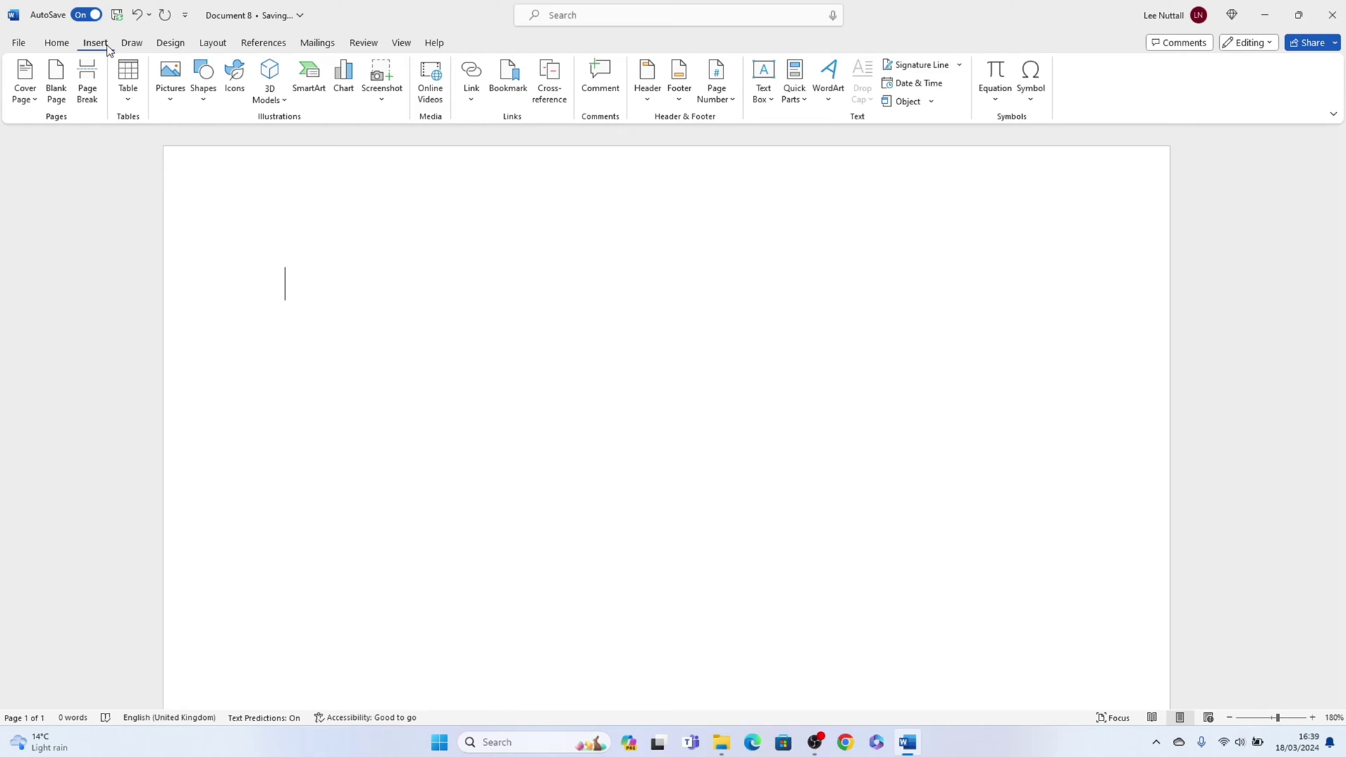
pyautogui.click(994, 99)
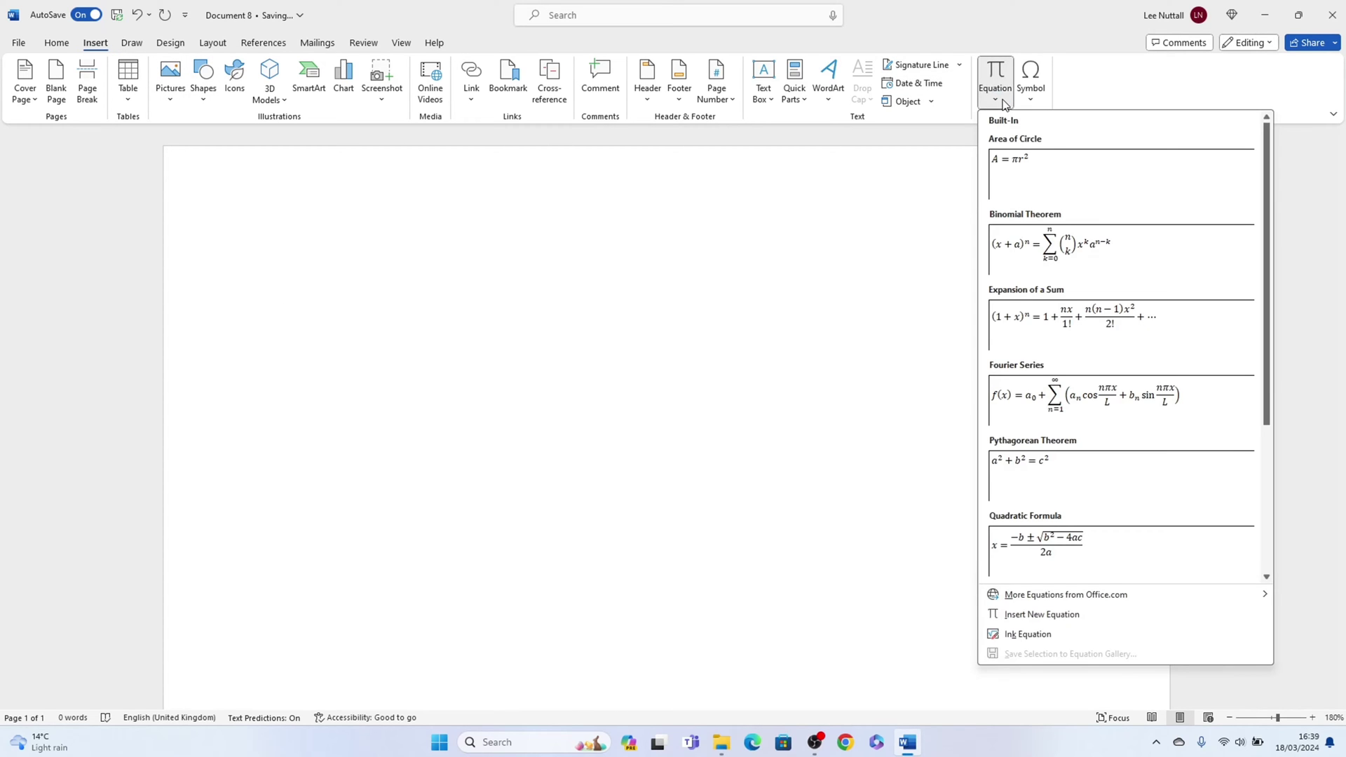
pyautogui.click(1014, 618)
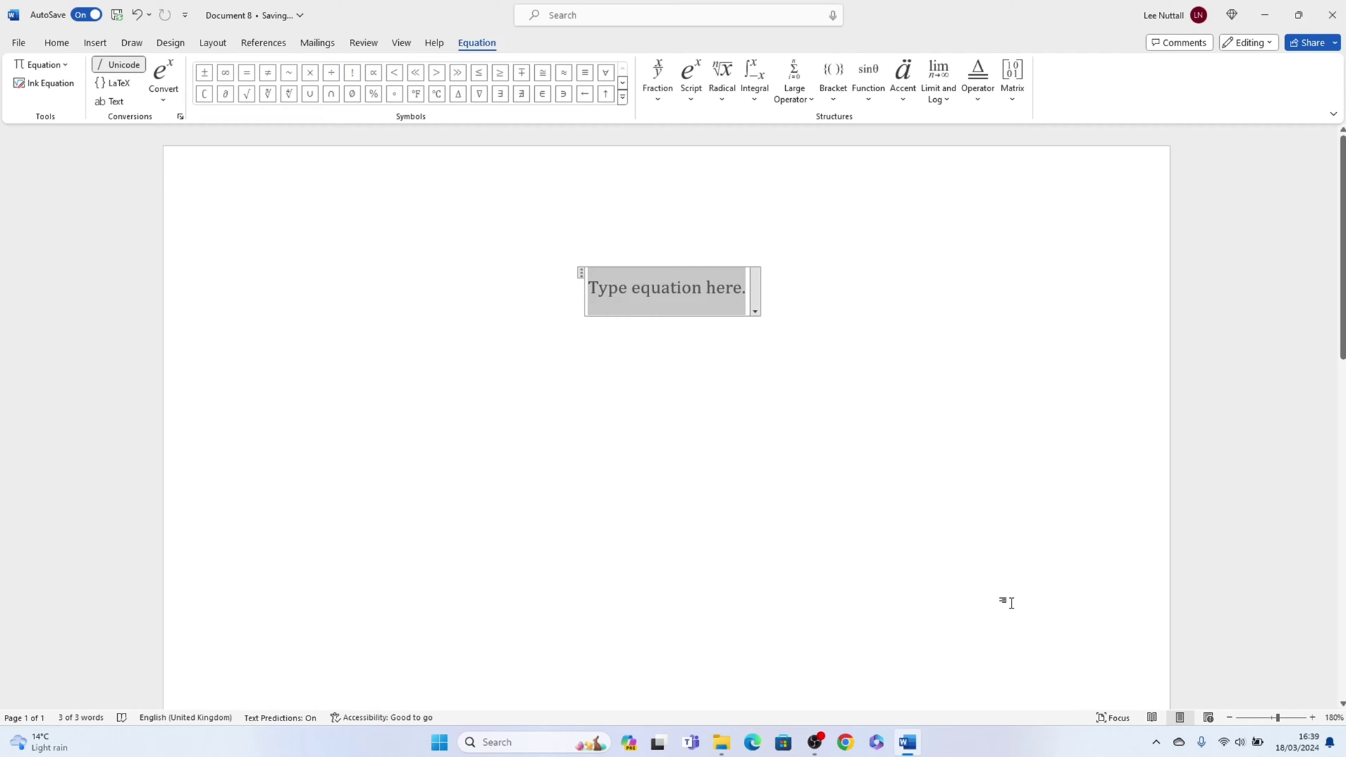
# - Give the equation a Bar accent structure holding x, then select the resulting x-bar
pyautogui.click(903, 105)
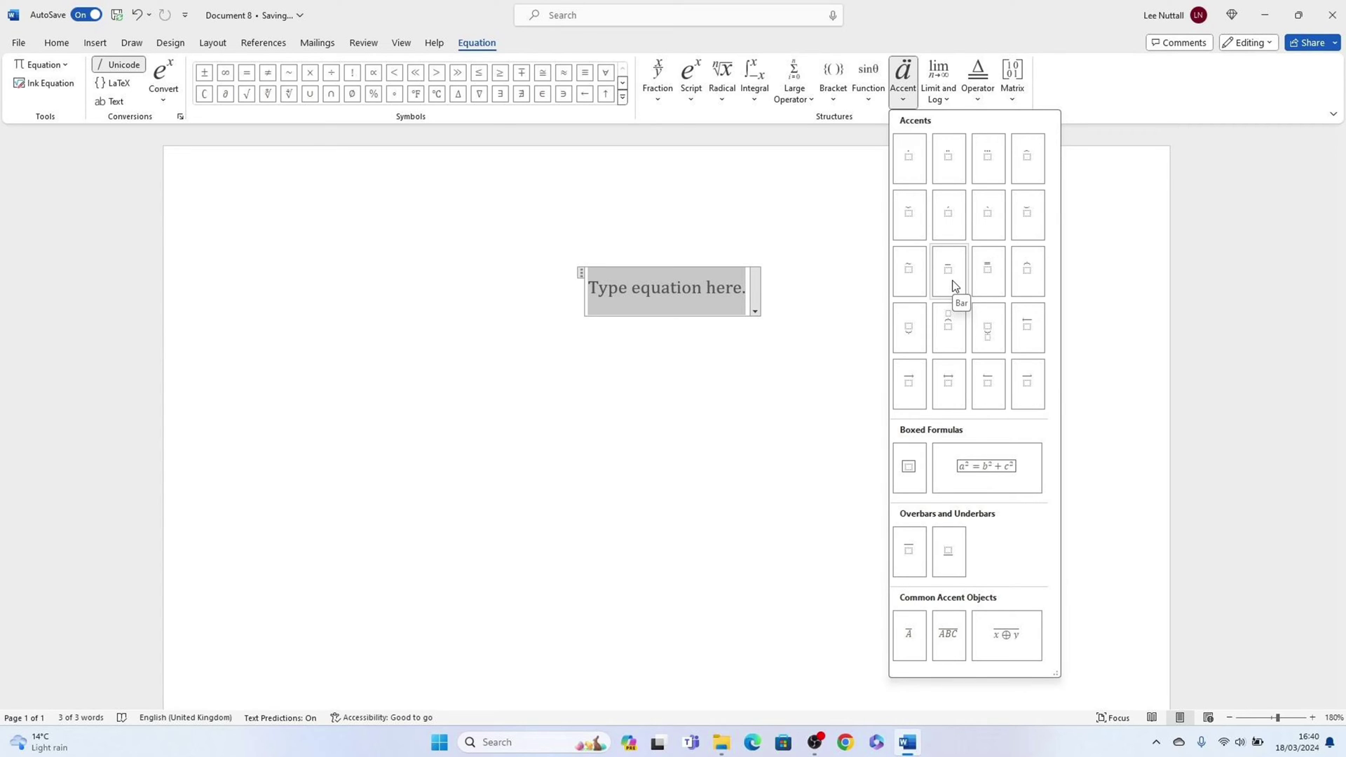
pyautogui.click(953, 285)
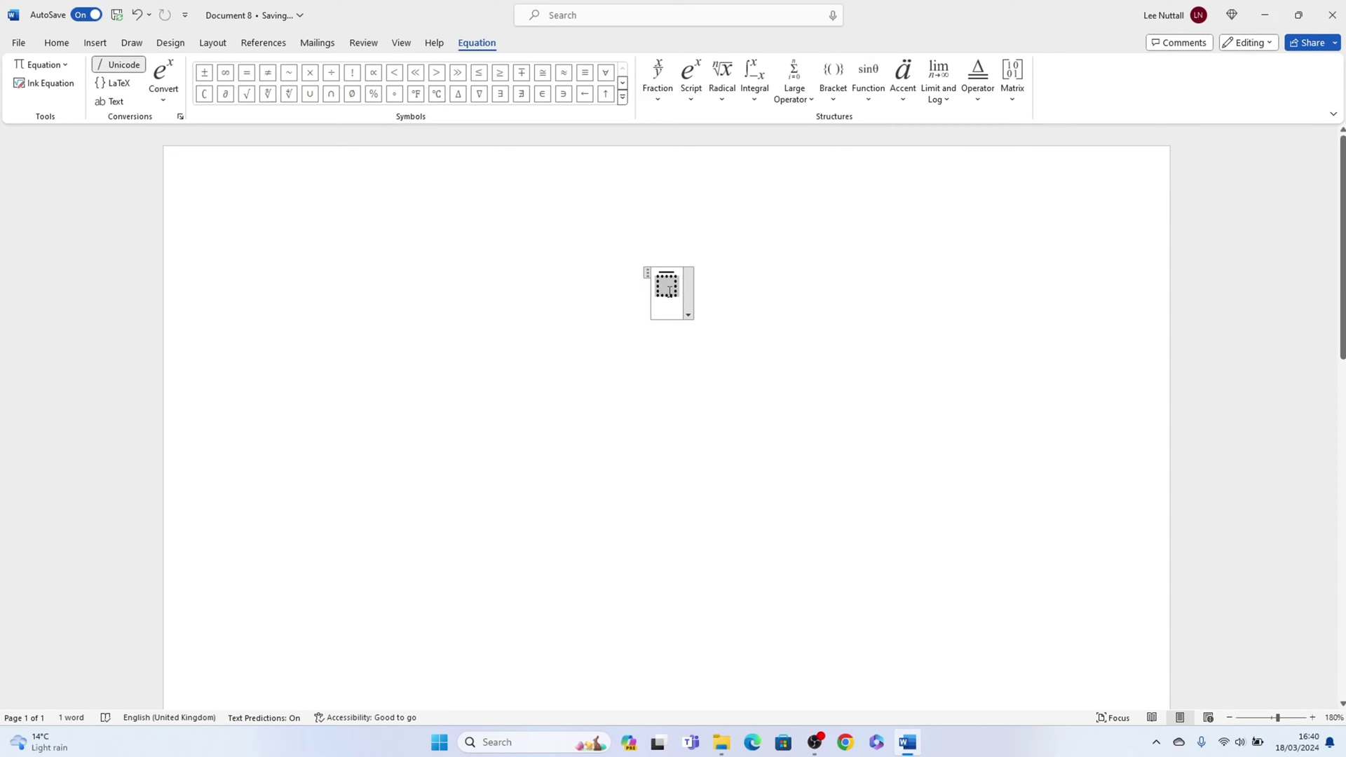
pyautogui.write('x')
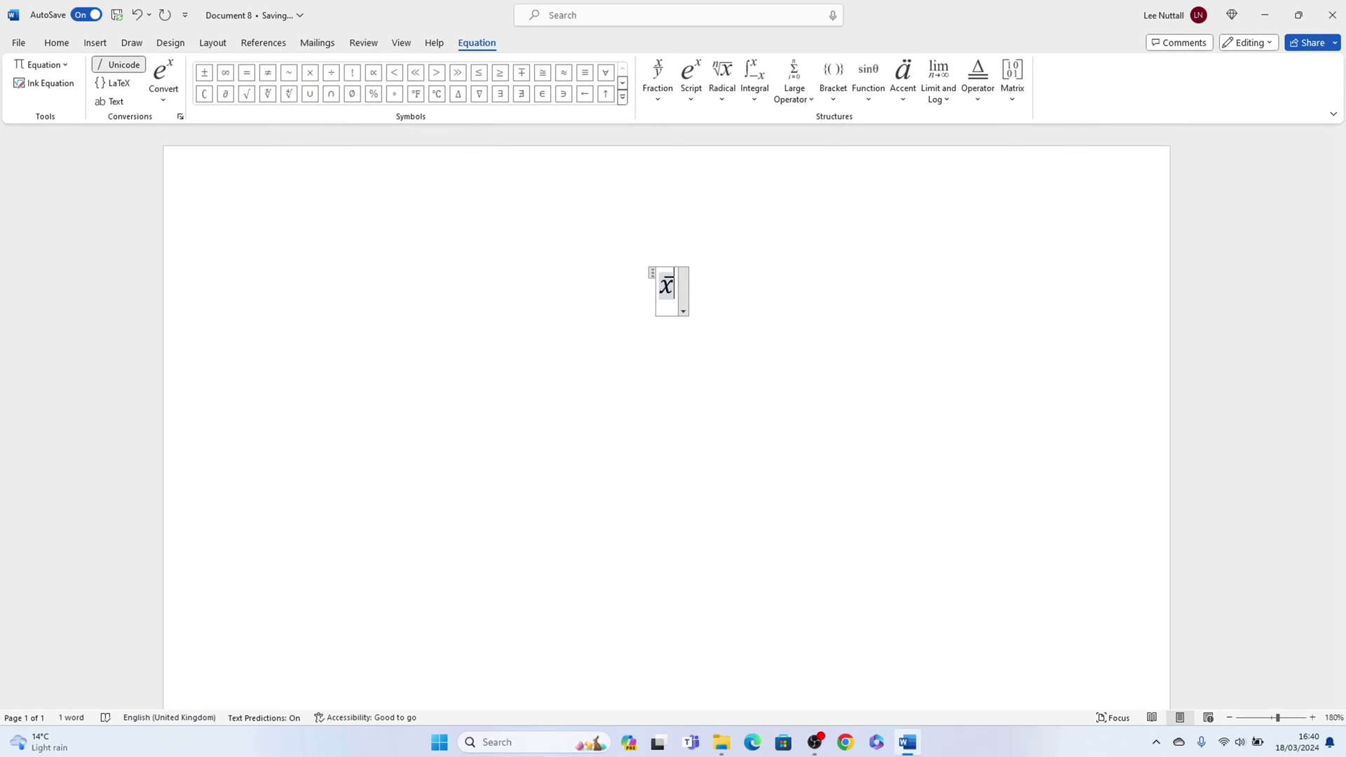
pyautogui.doubleClick(665, 291)
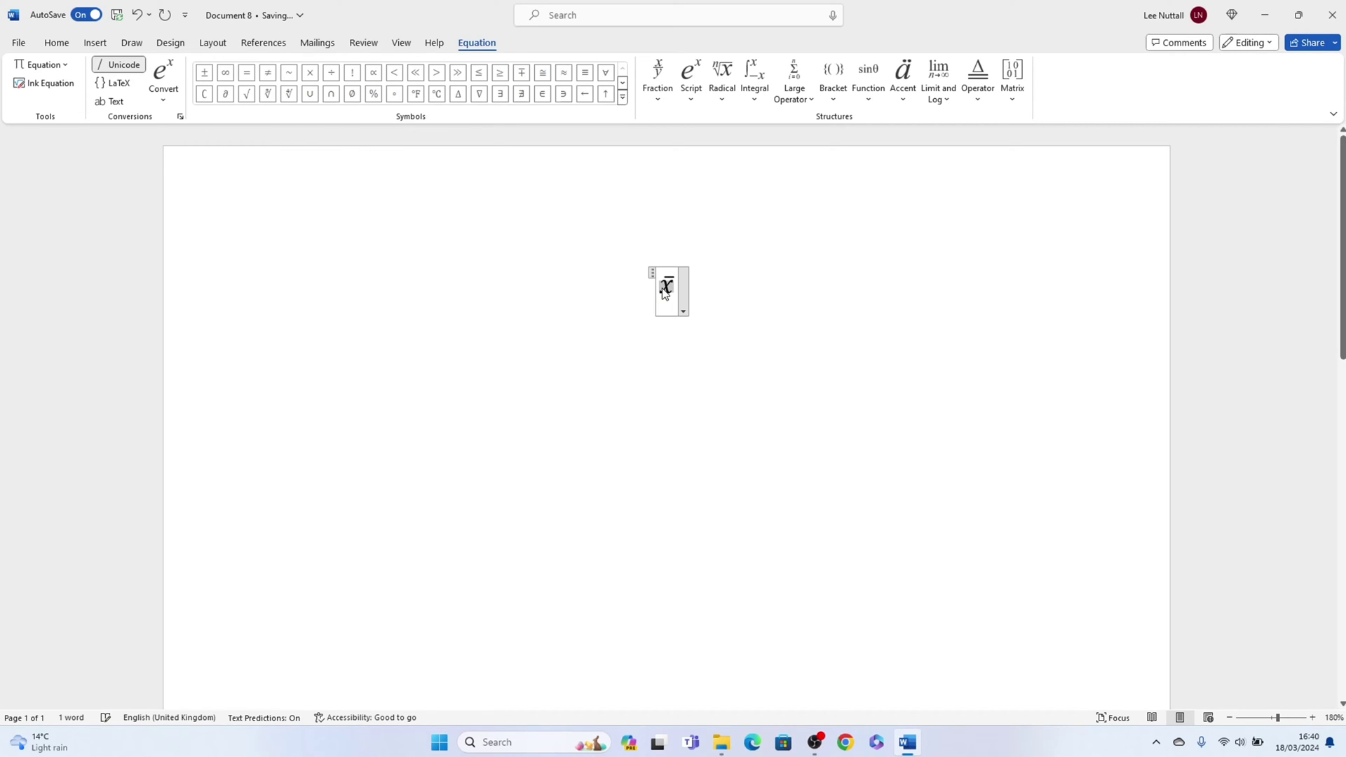
# - Remove italics from the x-bar and start a new empty line below the equation
pyautogui.click(57, 43)
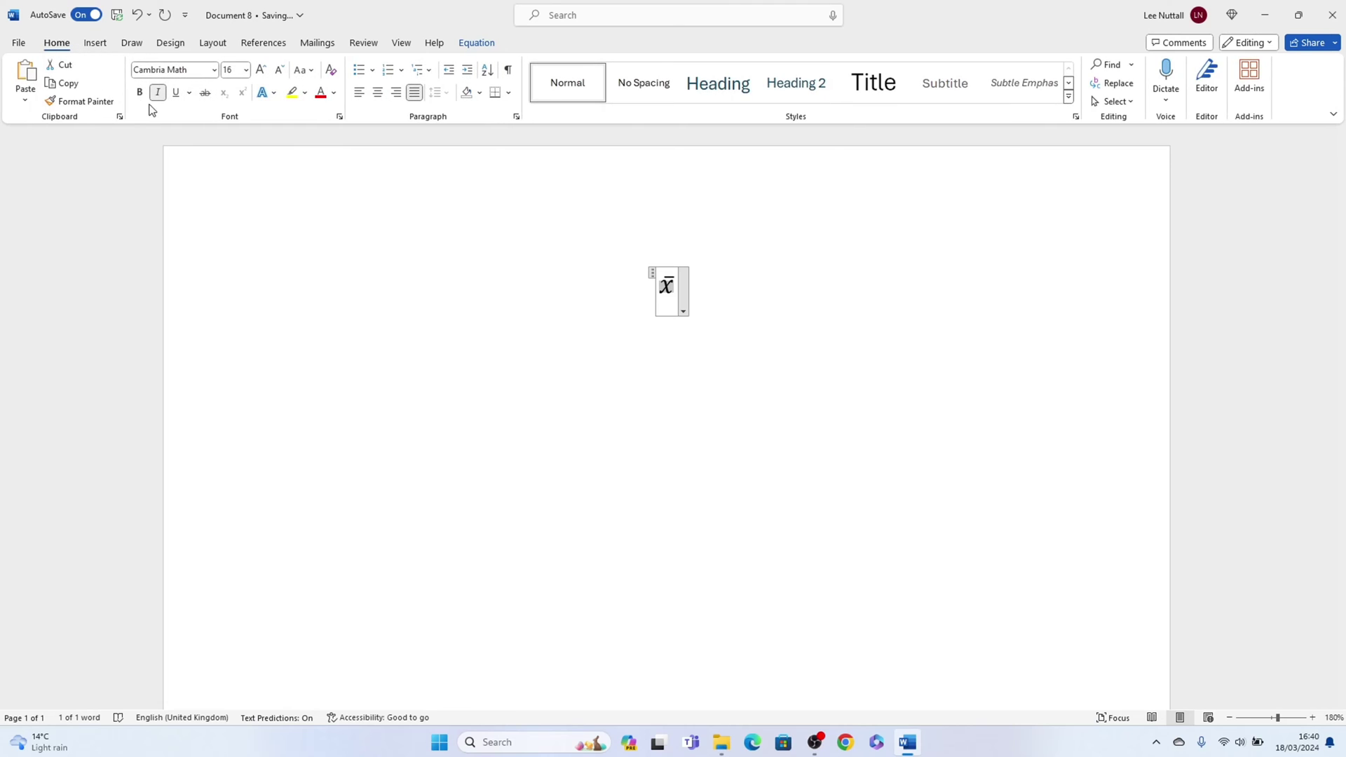
pyautogui.click(157, 93)
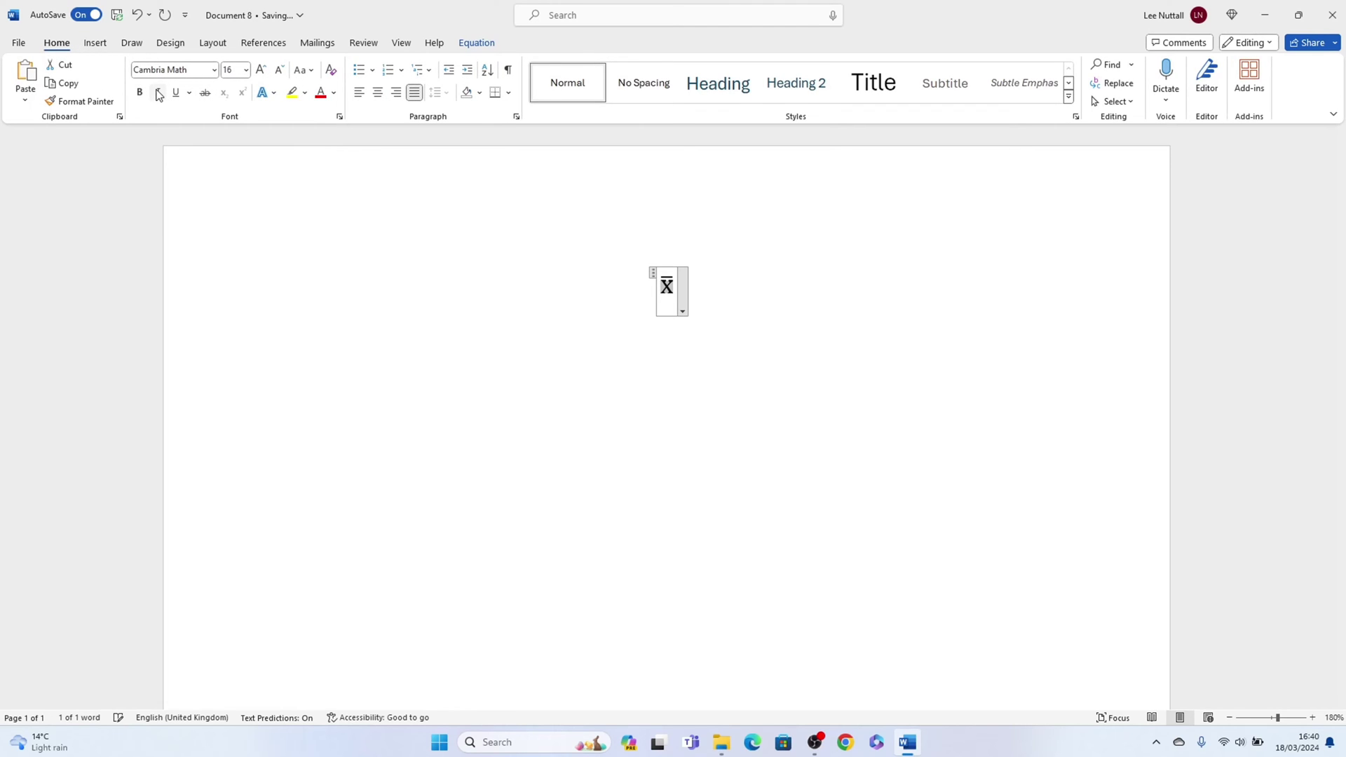
pyautogui.click(767, 306)
pyautogui.press('Return')
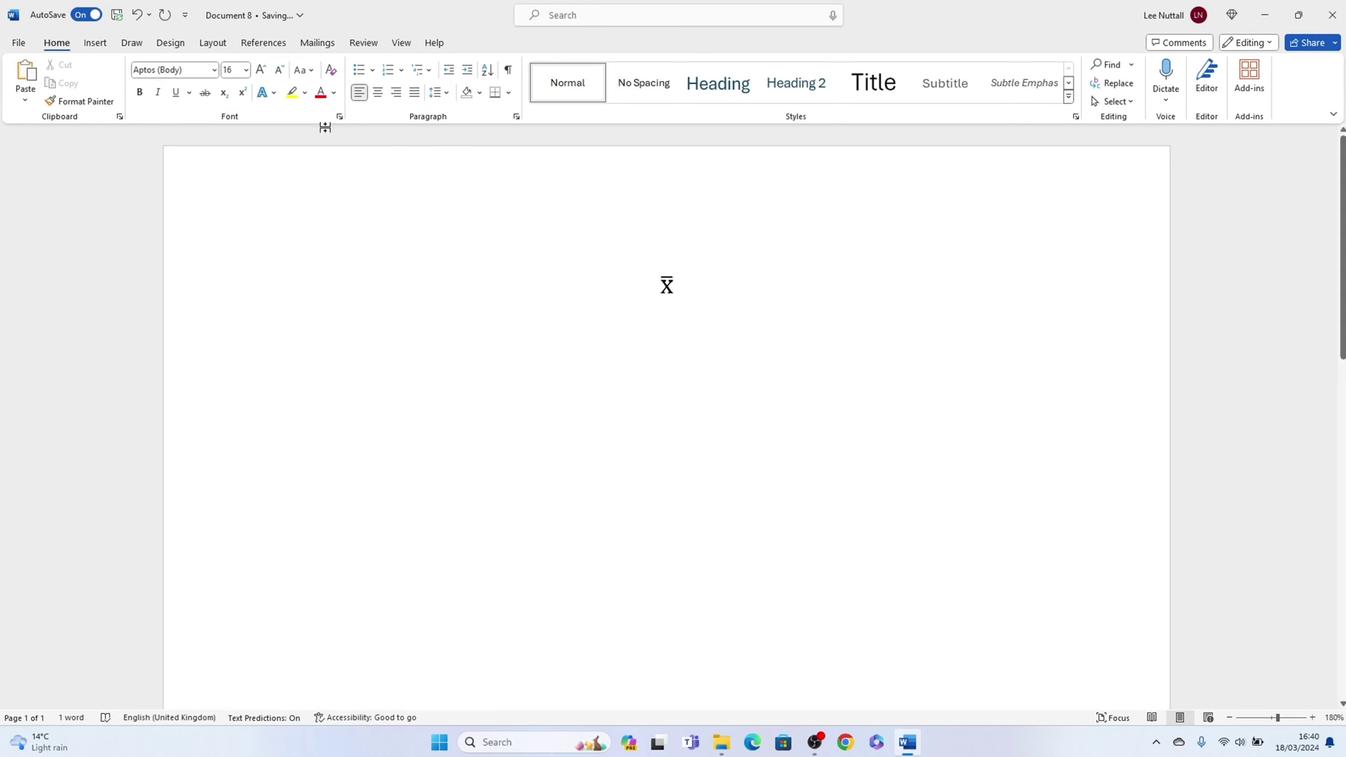
# - Open Word's full Symbol dialog via Insert > Symbol > More Symbols
pyautogui.click(96, 43)
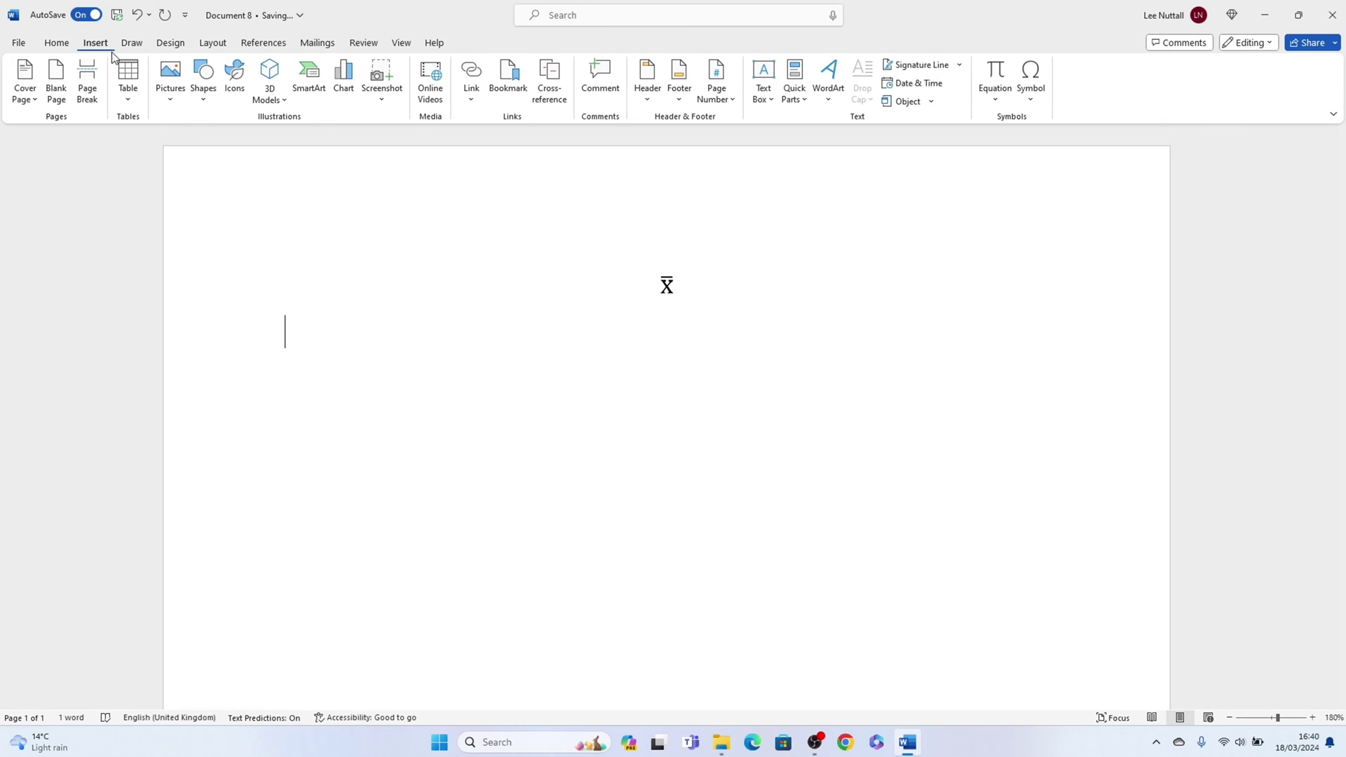
pyautogui.click(1042, 83)
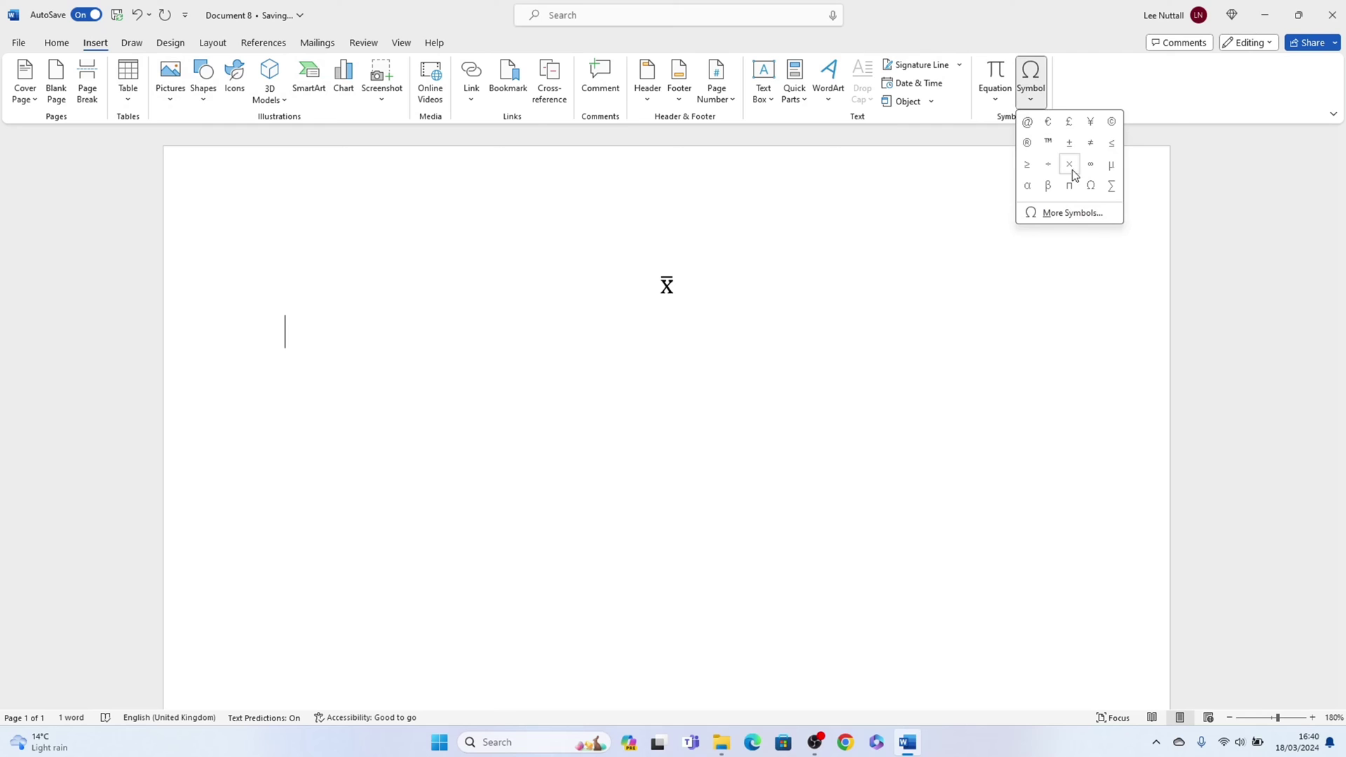
pyautogui.click(1068, 215)
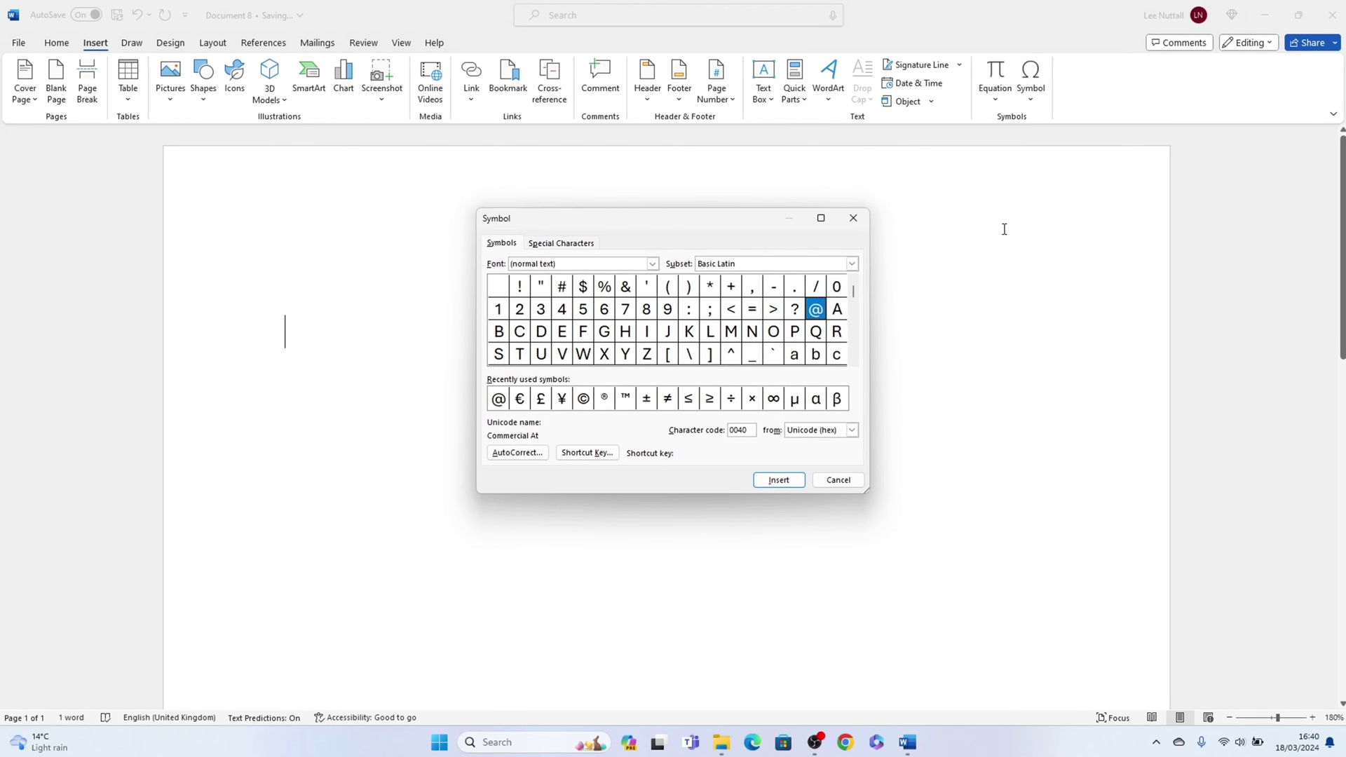
# - Insert a Combining Tilde from the Combining Diacritical Marks subset over n, then close the dialog
pyautogui.click(825, 264)
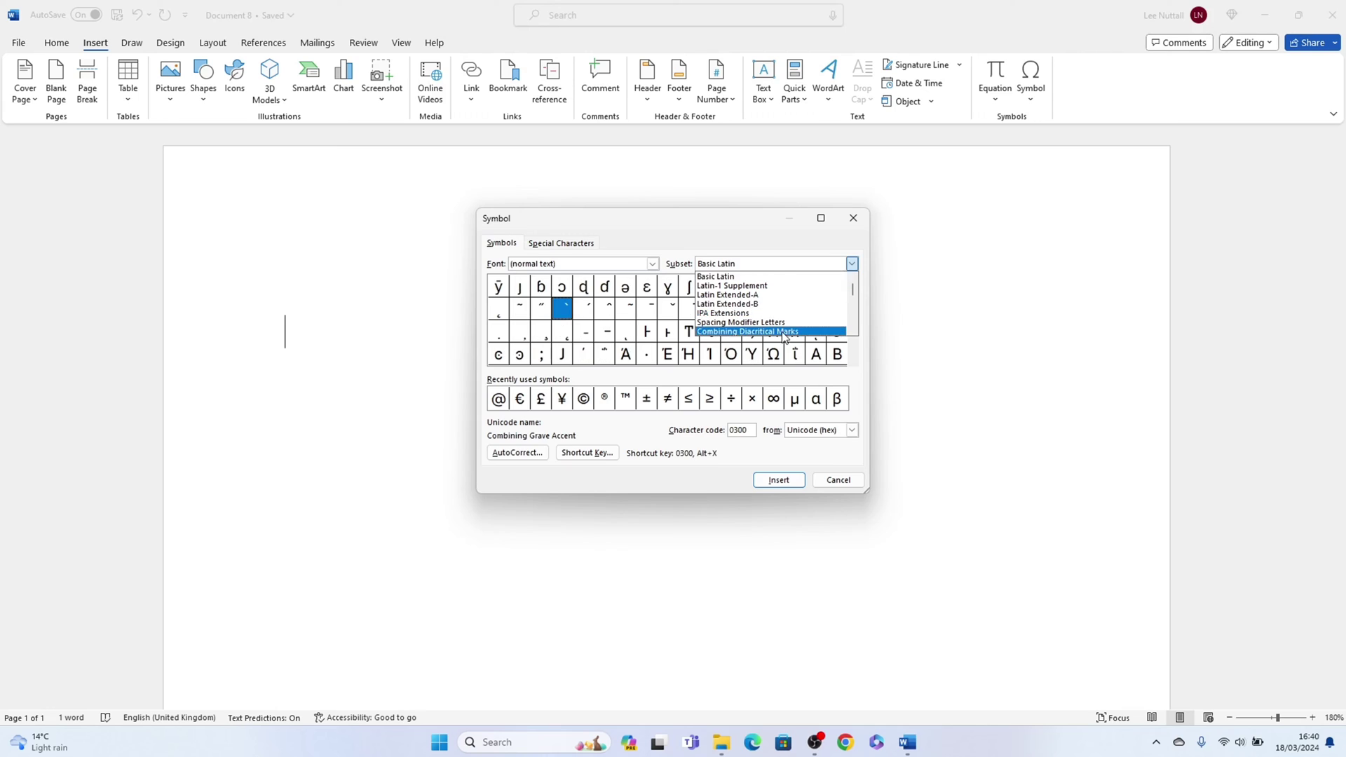
pyautogui.click(783, 331)
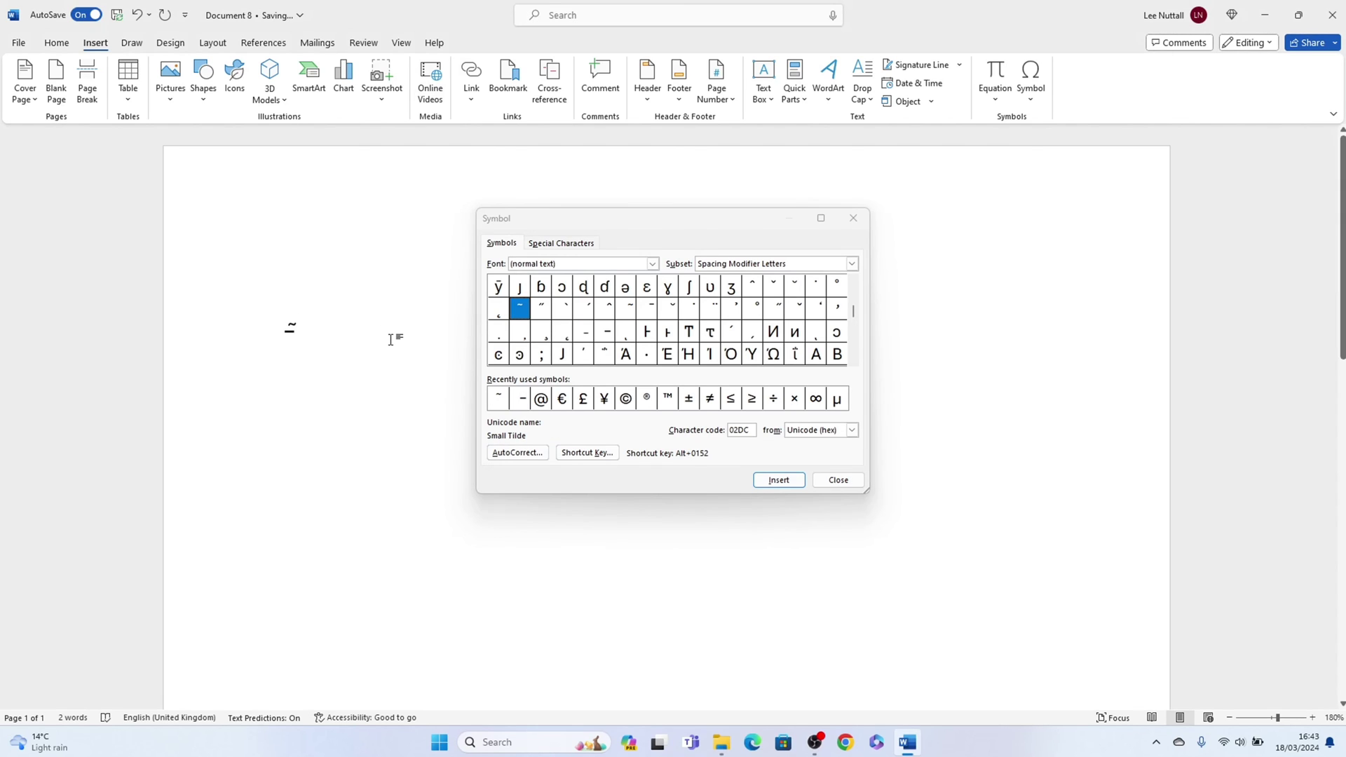
pyautogui.write('n')
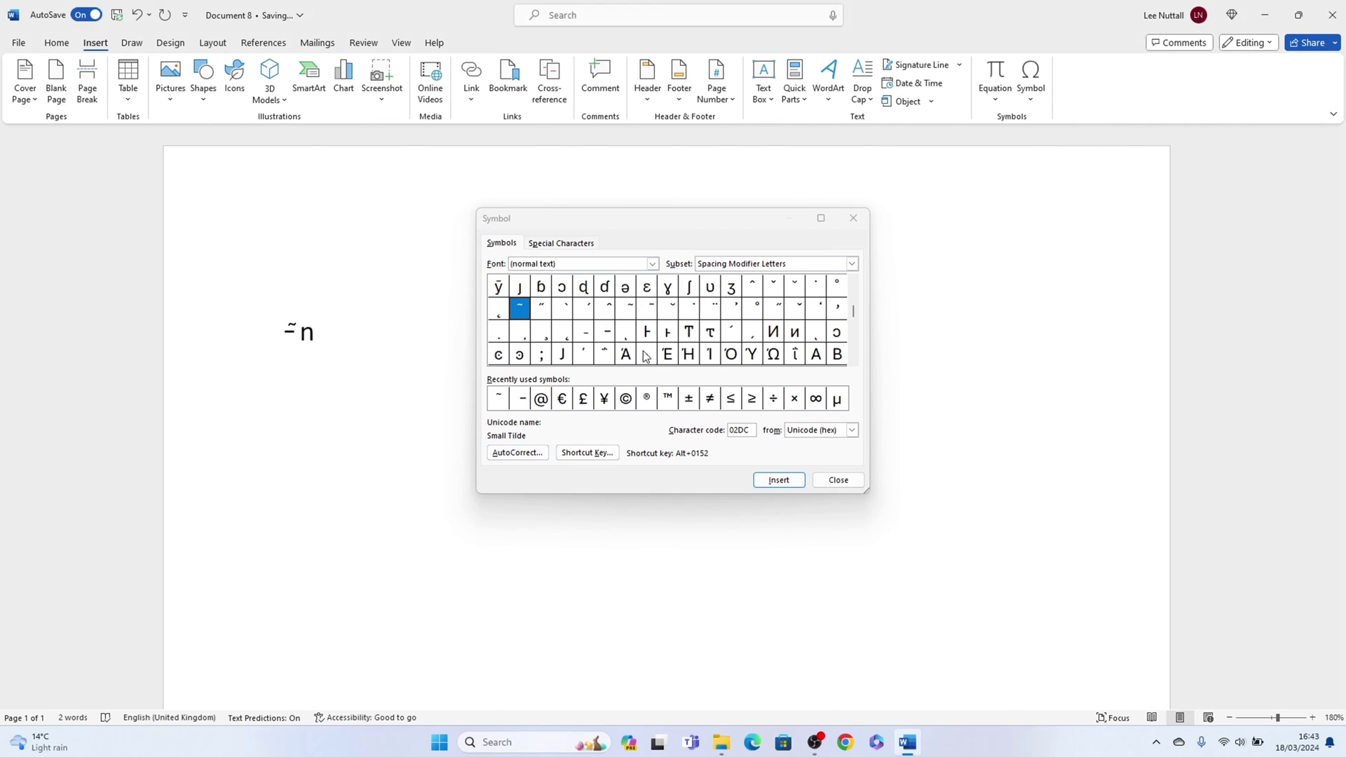
pyautogui.click(637, 329)
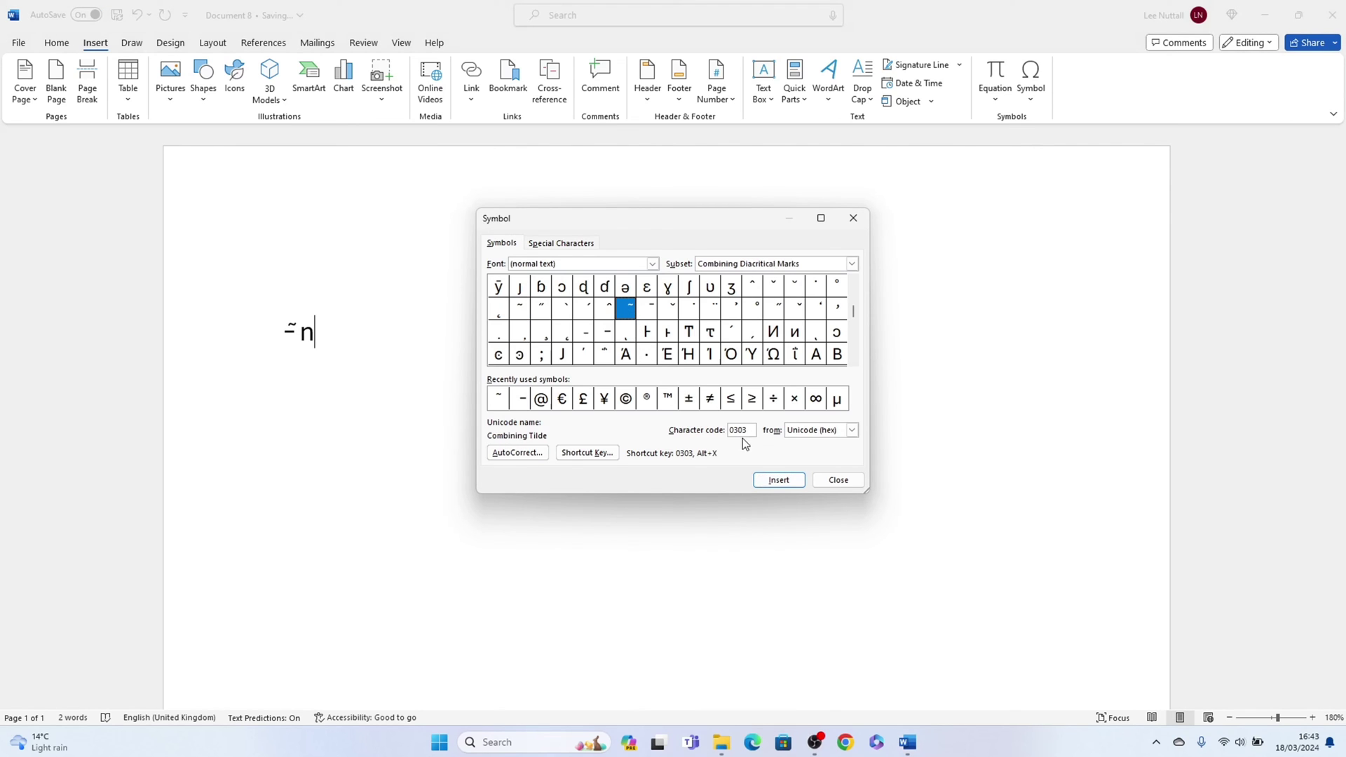
pyautogui.click(778, 480)
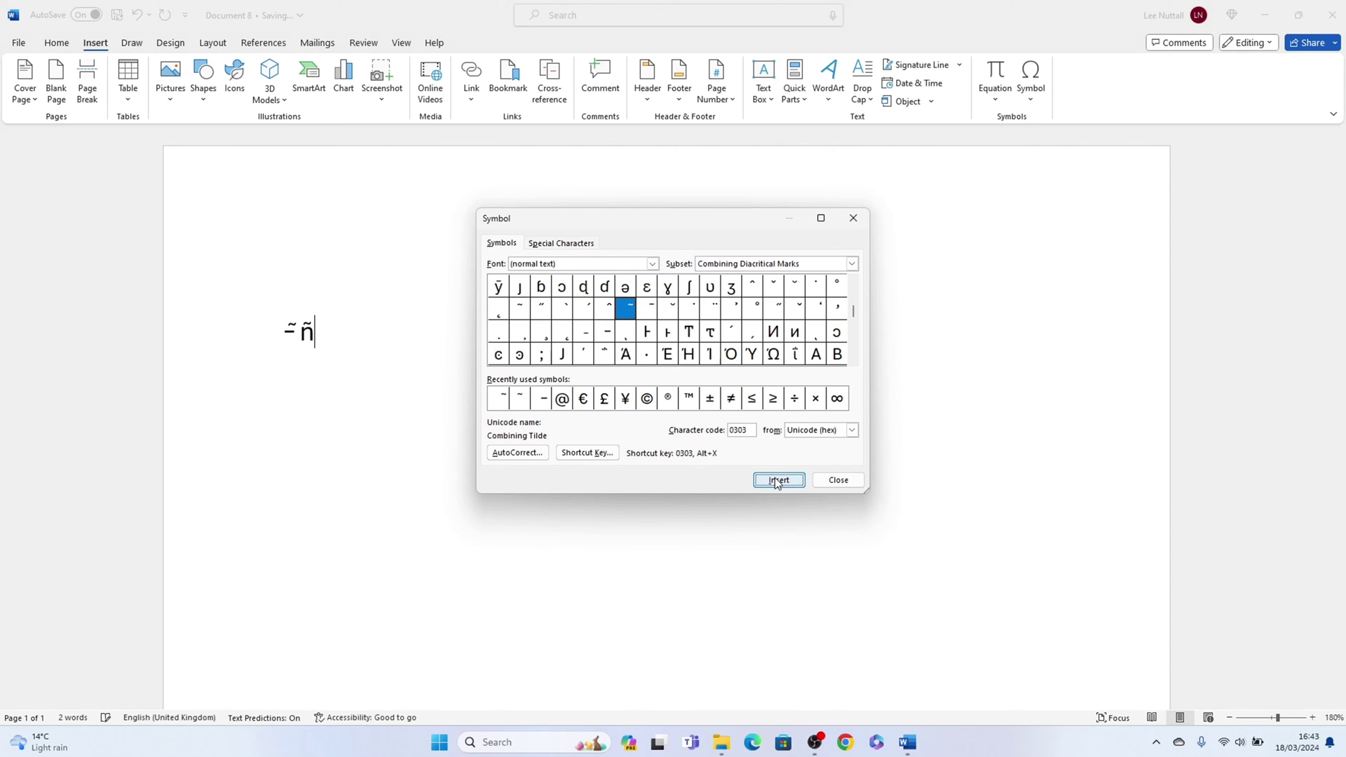
pyautogui.click(838, 482)
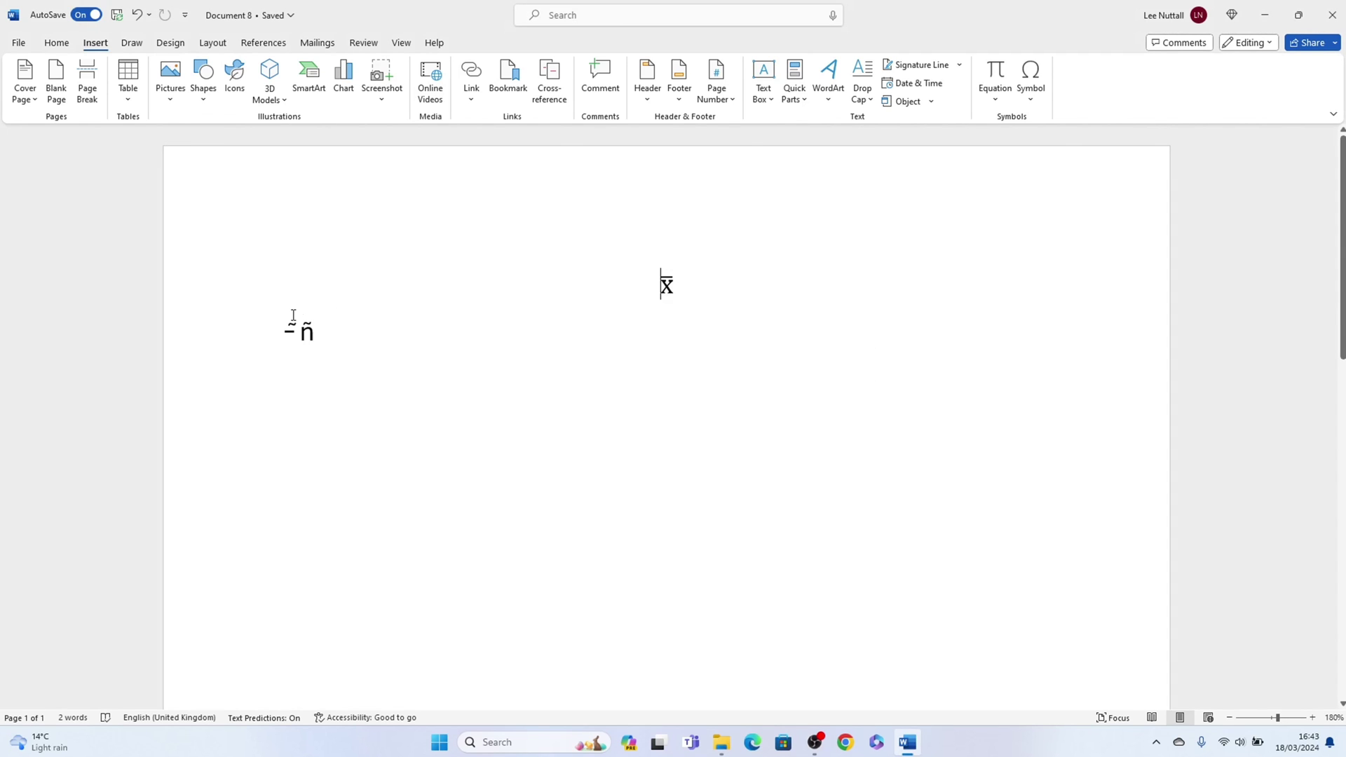
# - Delete the ~ñ text, select the whole x-bar equation and offer a larger font size such as 72
pyautogui.moveTo(316, 337); pyautogui.dragTo(281, 342)
pyautogui.press('BackSpace')
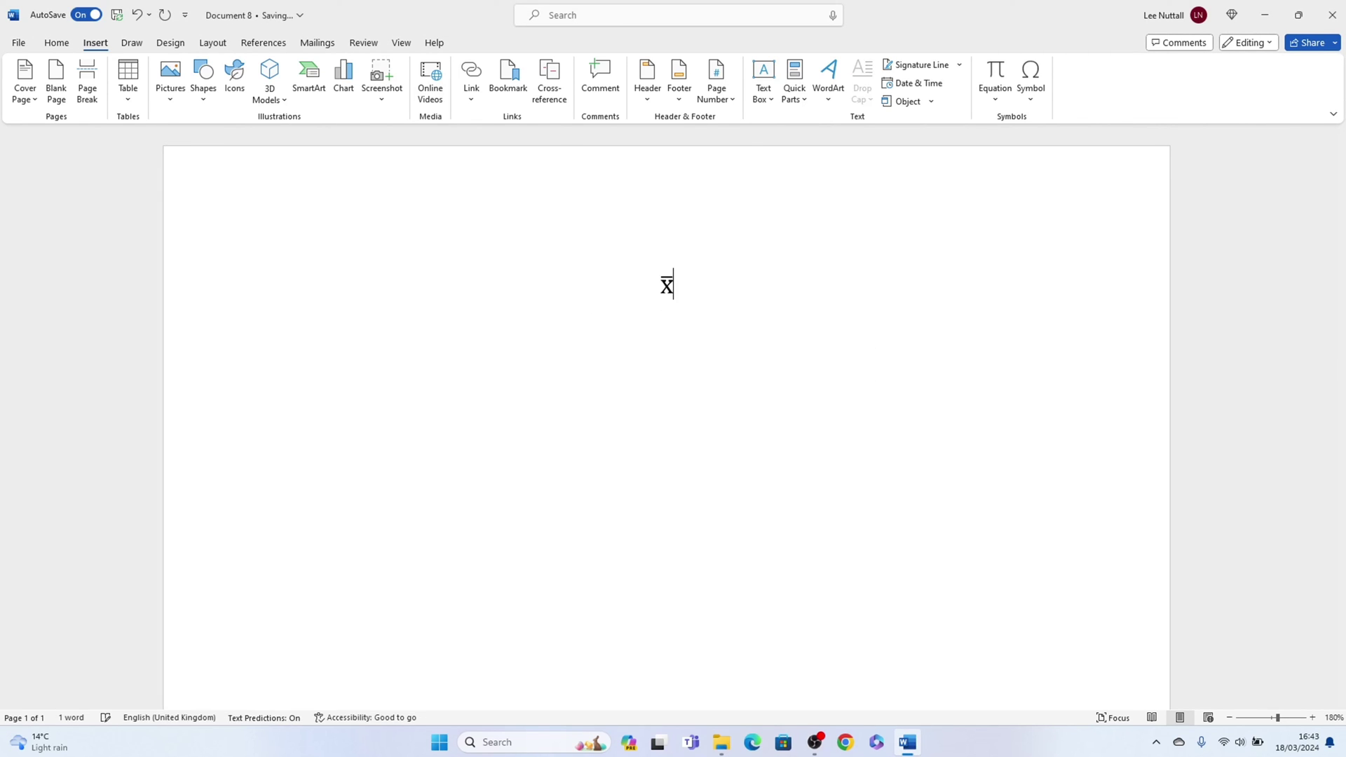
pyautogui.click(667, 285)
pyautogui.moveTo(712, 270); pyautogui.dragTo(592, 268)
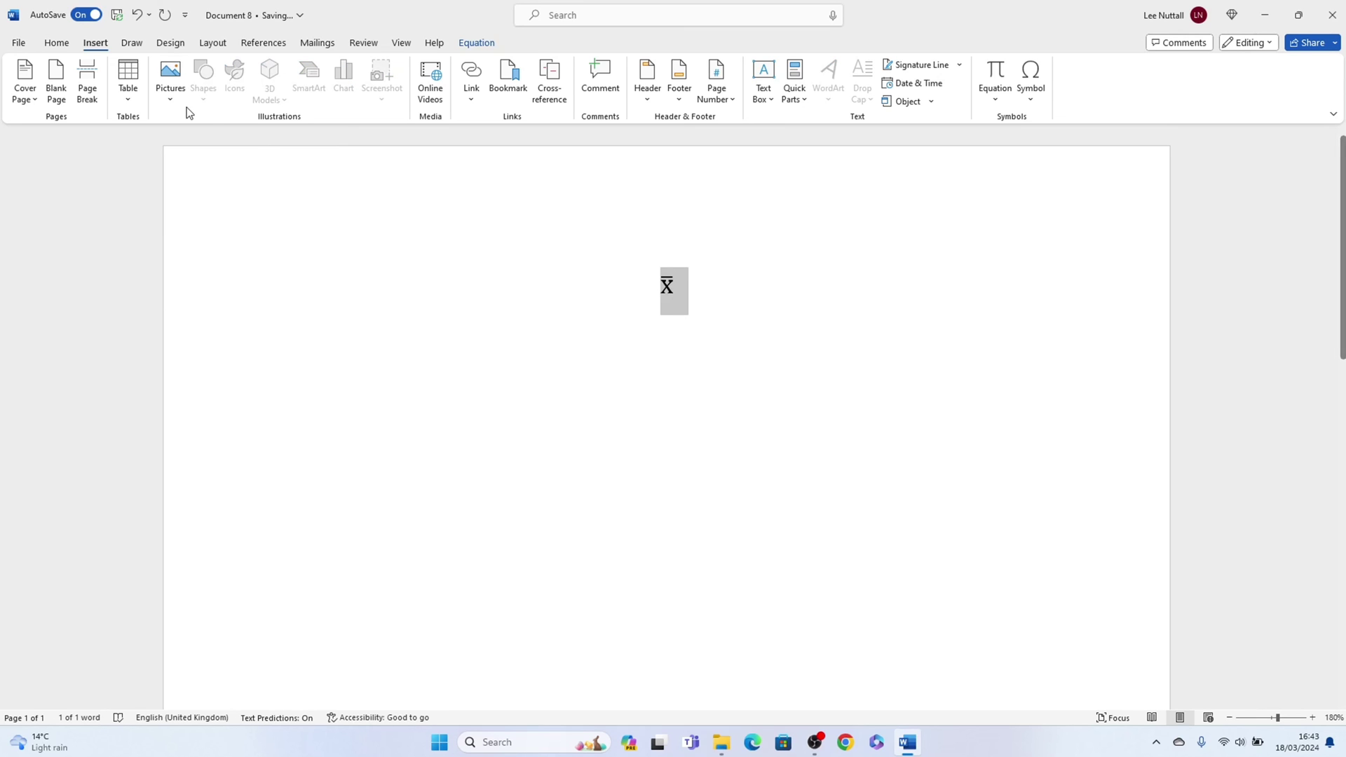
pyautogui.click(59, 43)
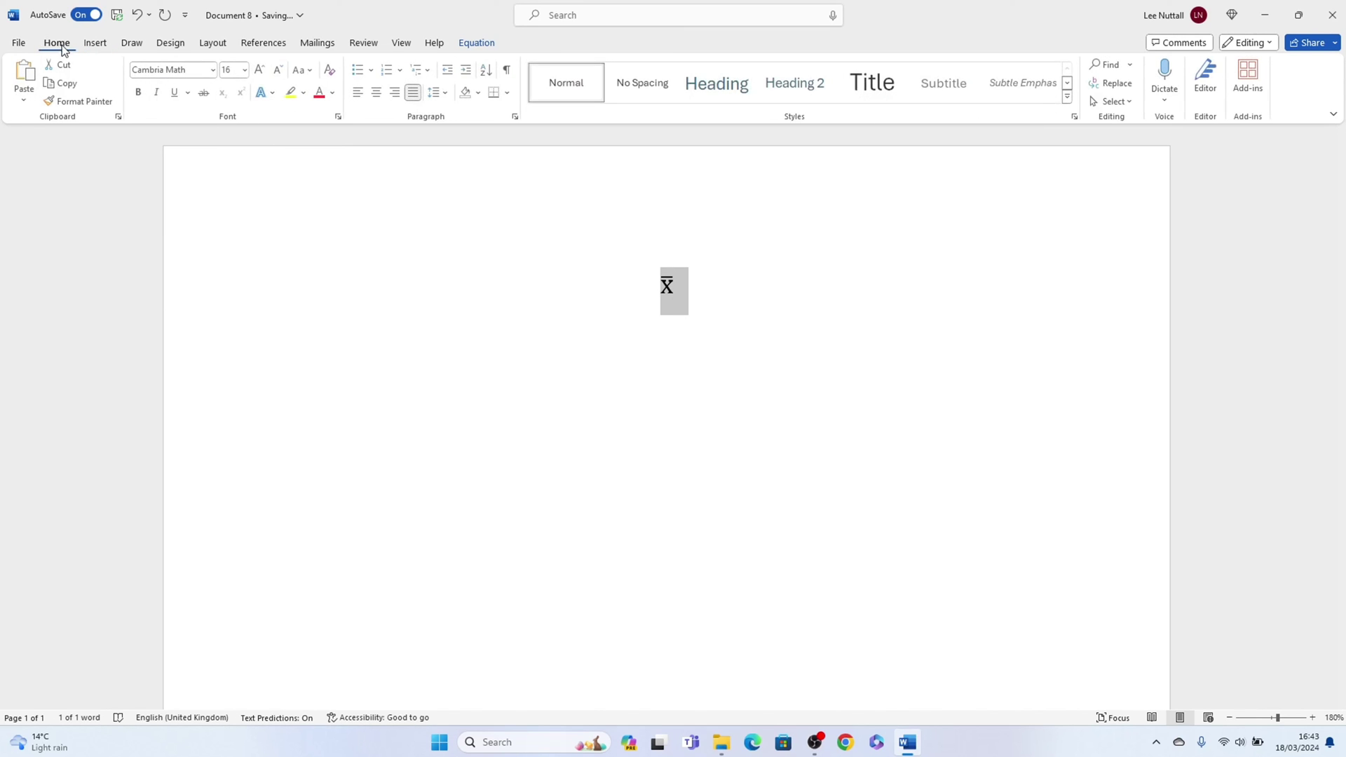
pyautogui.click(246, 70)
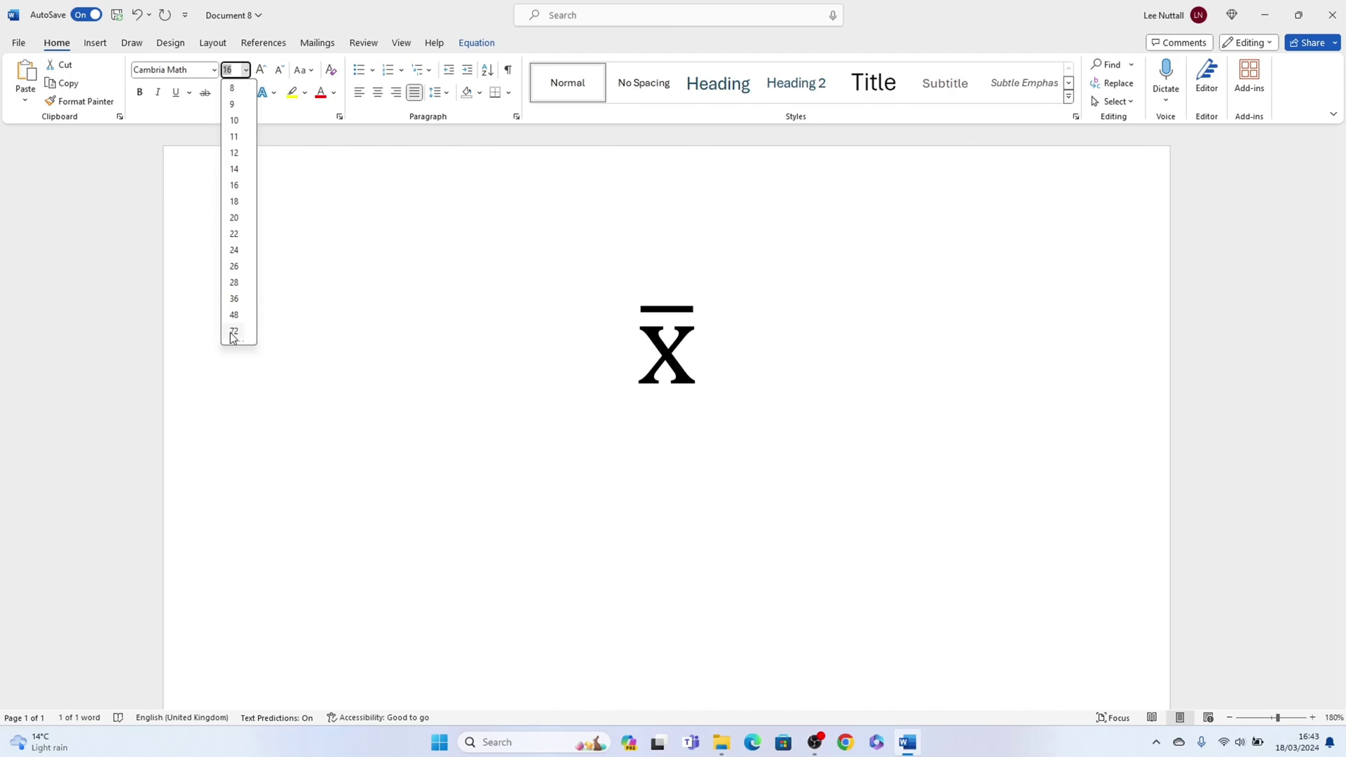